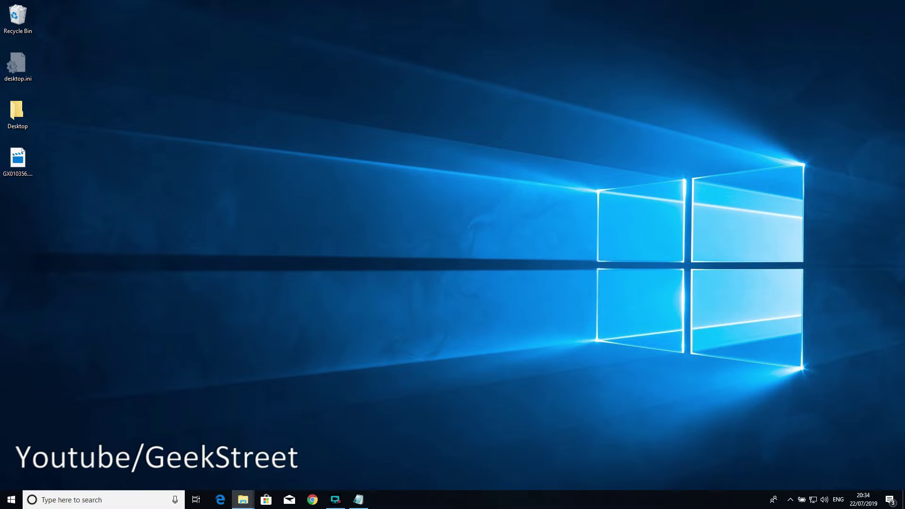
# Step: Try playing the GoPro video, decline the paid codec, dismiss the error, and close the player
pyautogui.click(12, 164)
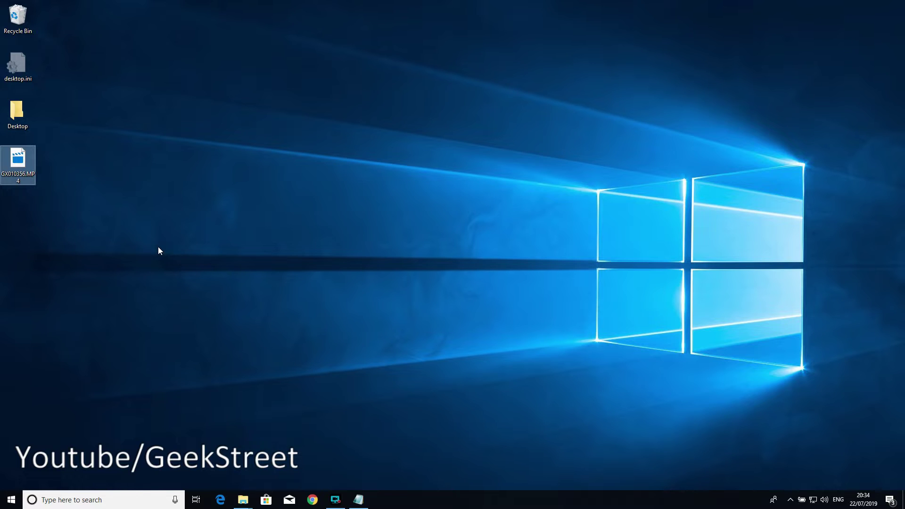
pyautogui.press('Return')
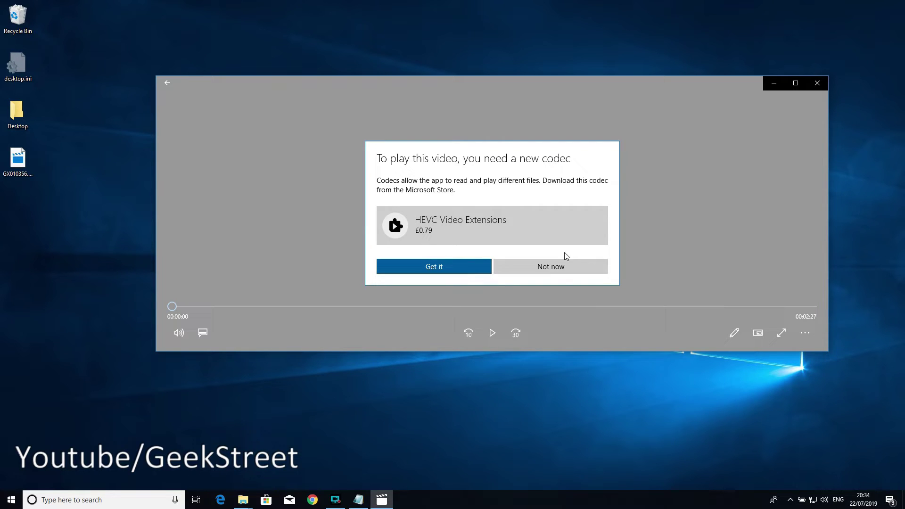
pyautogui.click(550, 266)
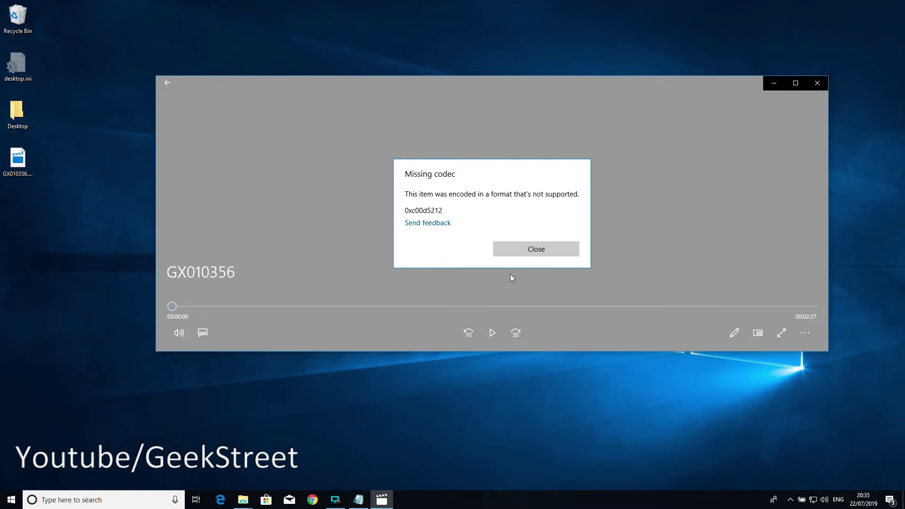
pyautogui.click(516, 249)
pyautogui.click(819, 82)
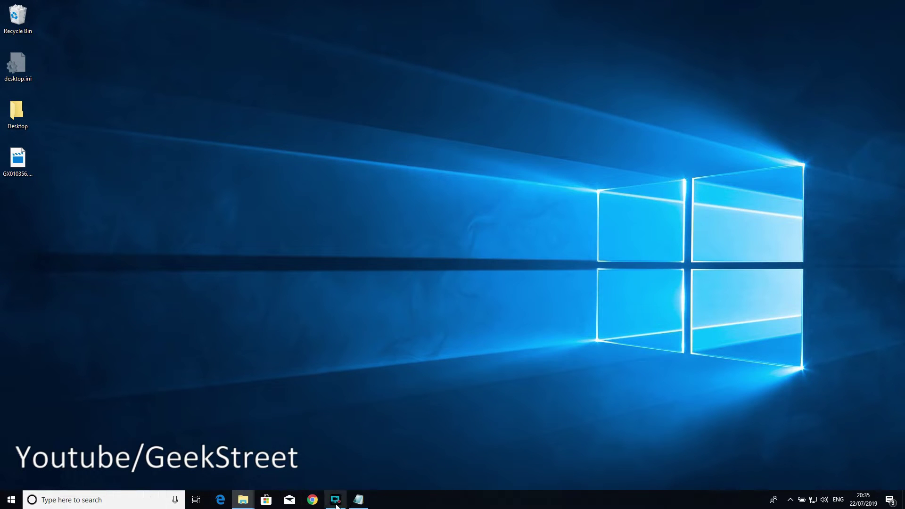
# Step: Load the HEVC Video Extensions from Device Manufacturer page in Chrome and get it through Microsoft Store
pyautogui.click(313, 500)
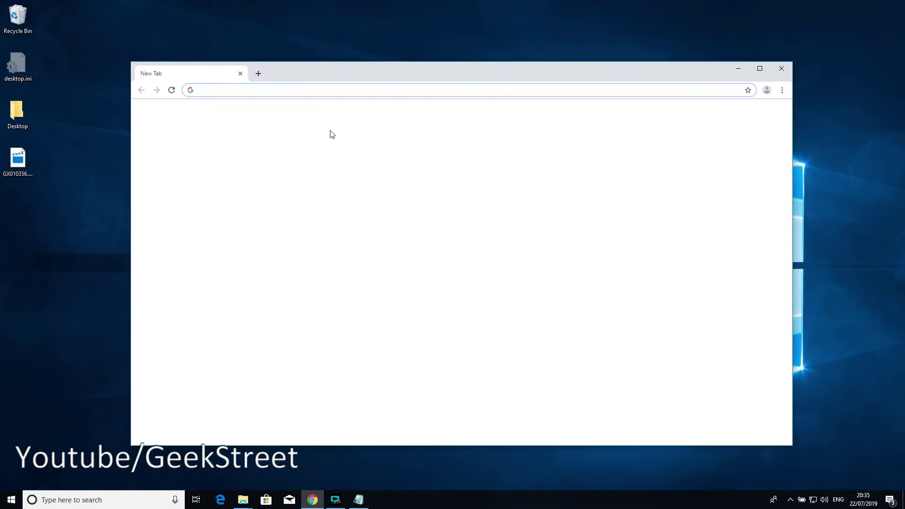
pyautogui.click(374, 91)
pyautogui.write('https://www.microsoft.com/en-us/p/hevc-video-extensions-from-device-manufacturer/9n4wgh0z6vhq?activetab=pivot%3Aregionofsystemrequirementstab')
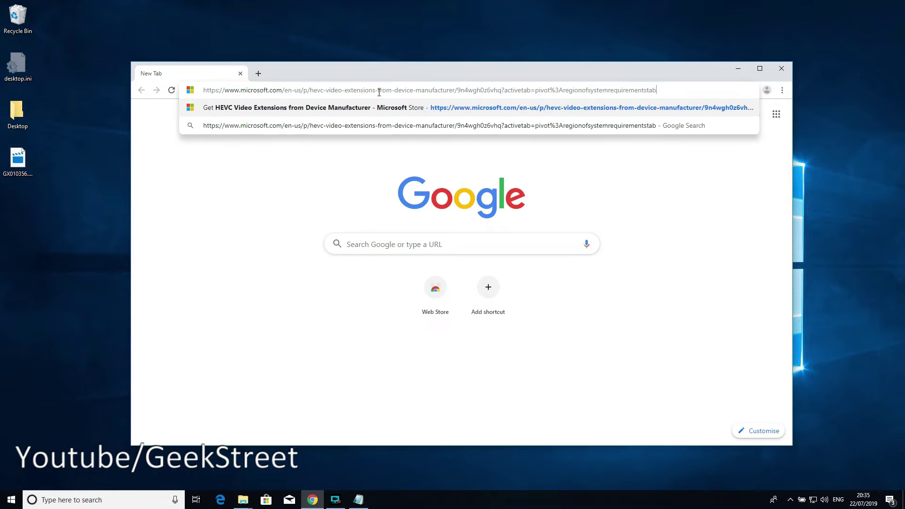
pyautogui.press('Return')
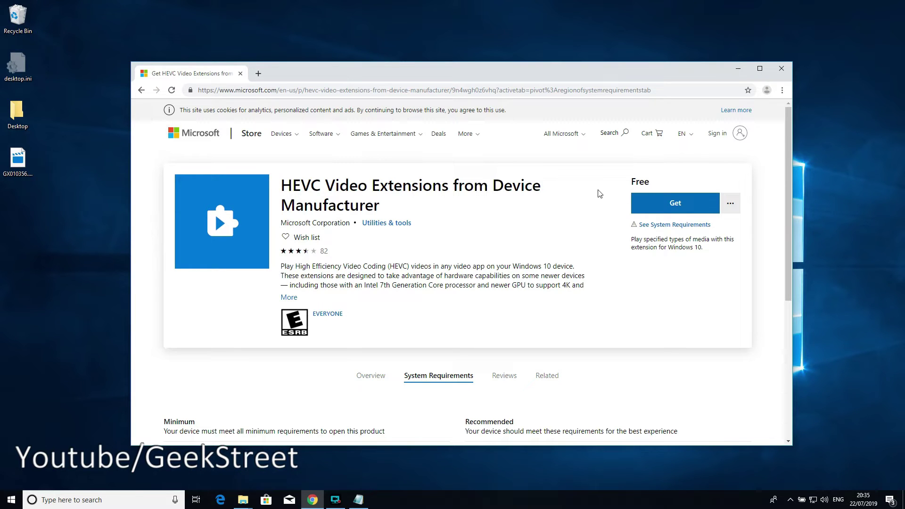
pyautogui.click(678, 204)
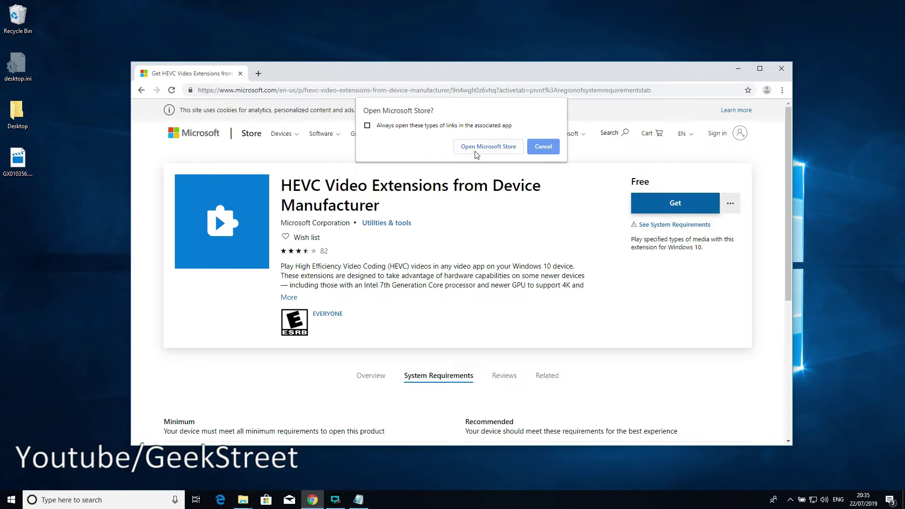
pyautogui.click(476, 150)
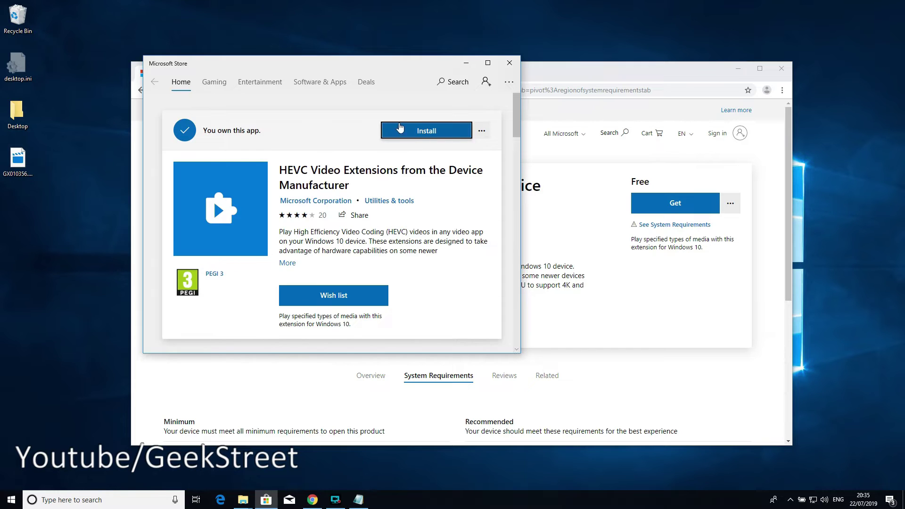
# Step: Start installing HEVC Video Extensions from Device Manufacturer from its Microsoft Store page
pyautogui.click(415, 133)
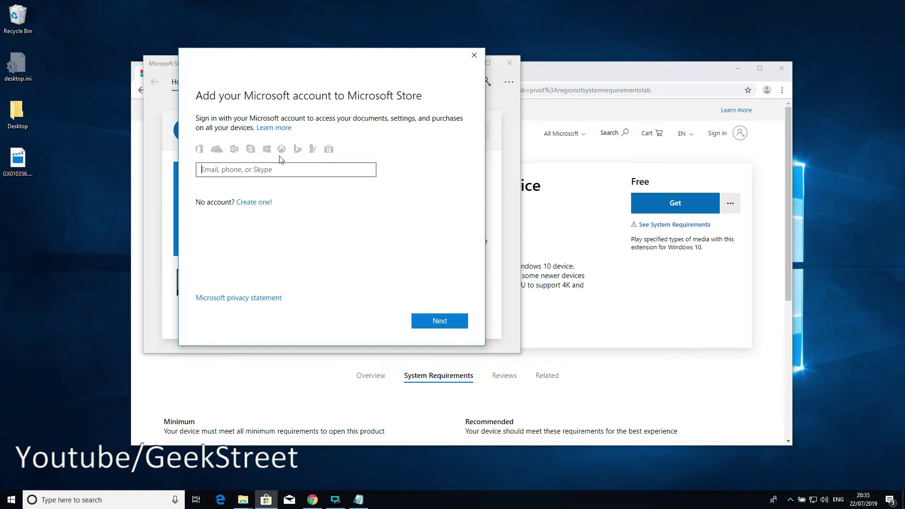
# Step: Sign in with the Microsoft account email and password, and confirm using it on this device
pyautogui.click(268, 171)
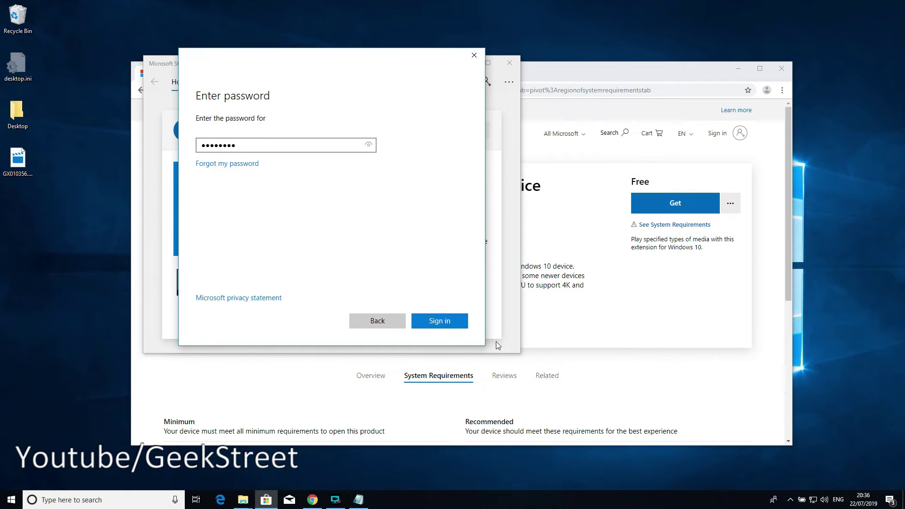
pyautogui.click(435, 319)
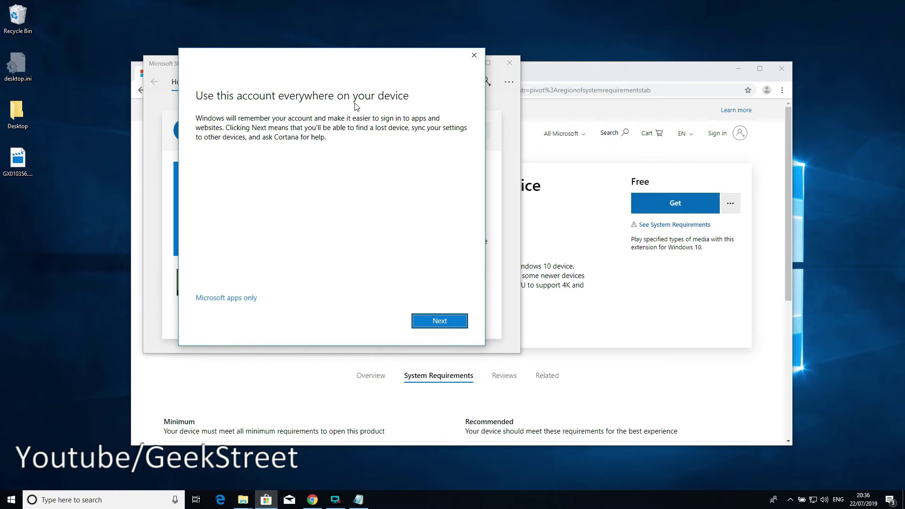
pyautogui.click(440, 322)
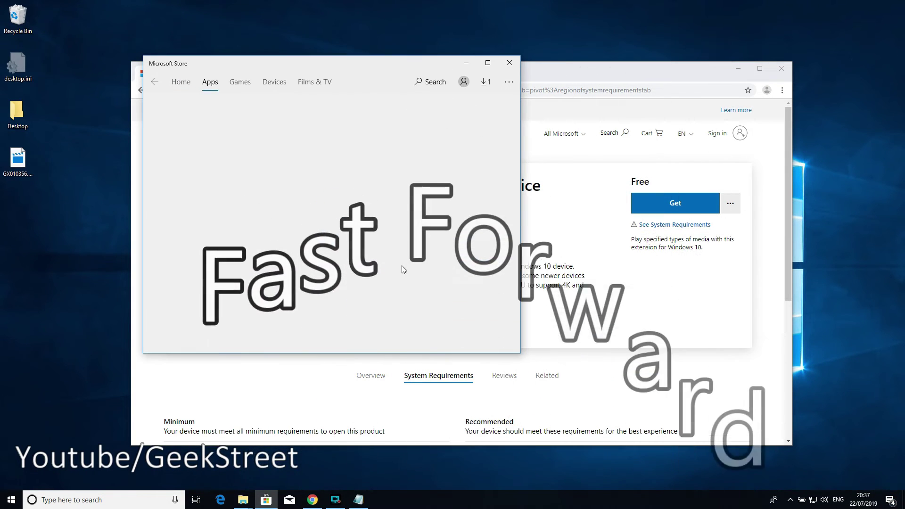
# Step: Pause the Canon Inkjet Print Utility download, let the HEVC extension install, then reopen GX010356.MP4
pyautogui.click(486, 84)
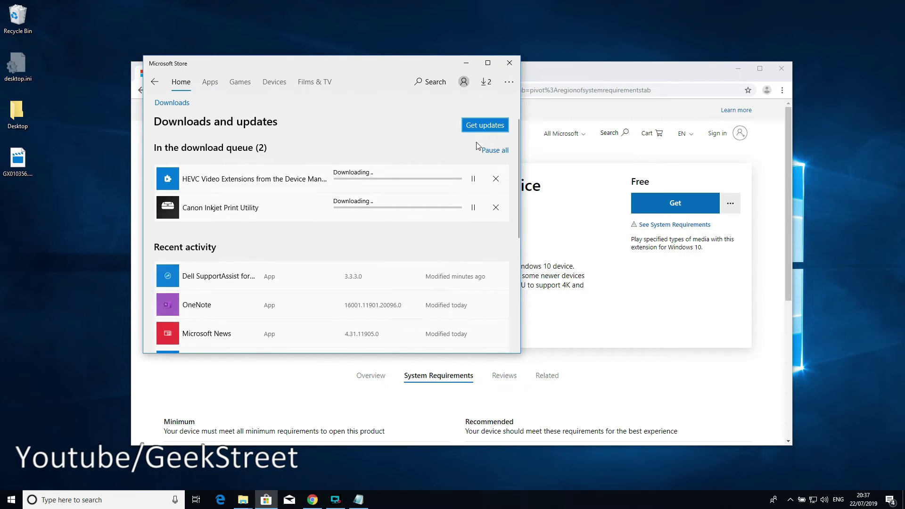
pyautogui.click(474, 207)
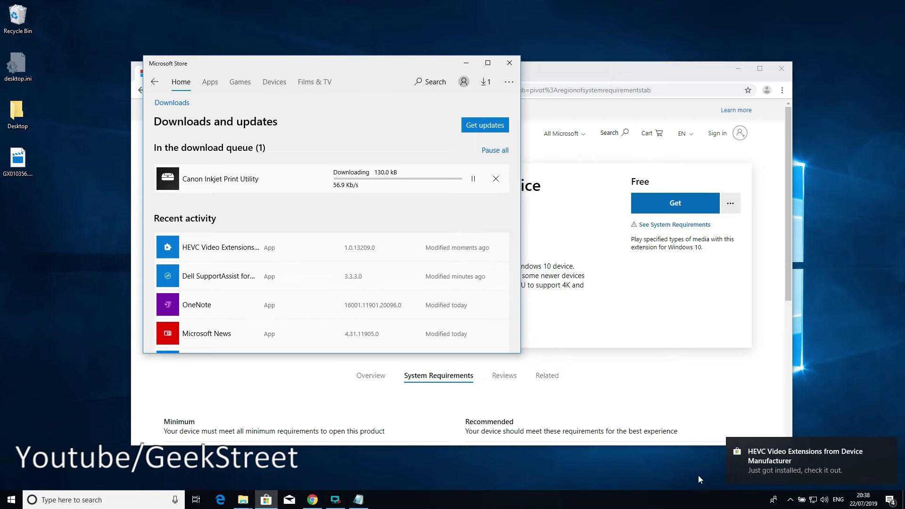
pyautogui.doubleClick(20, 163)
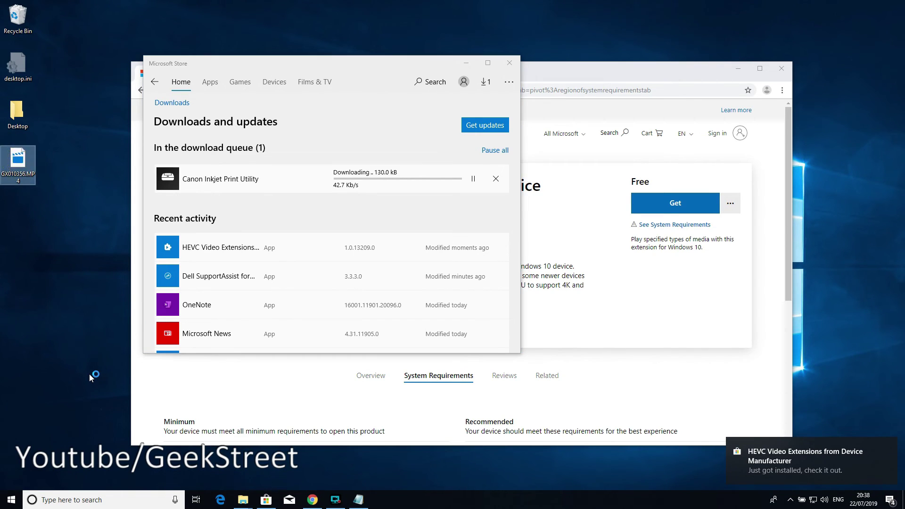